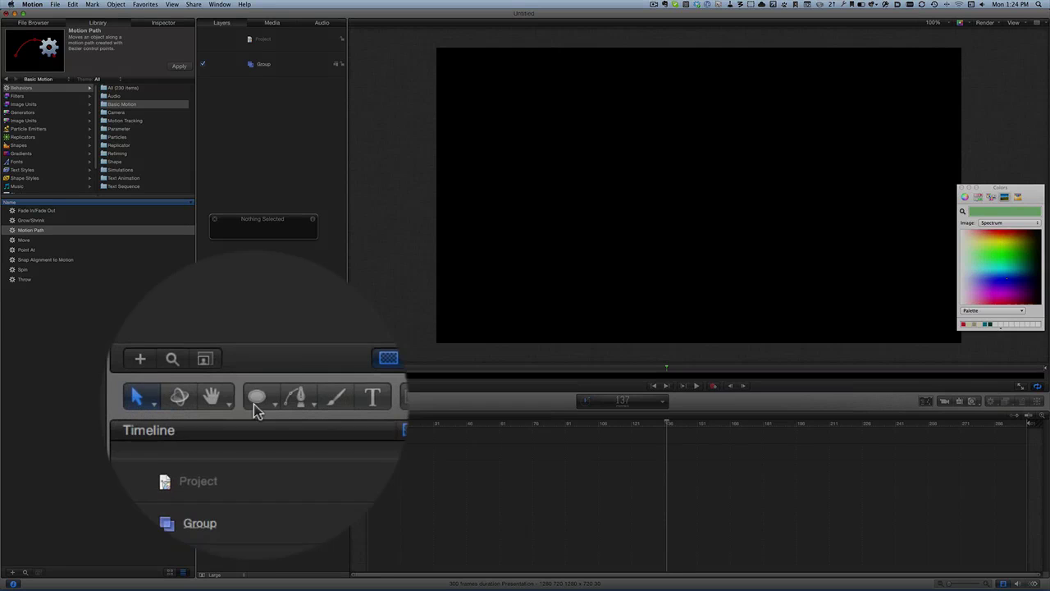
Draw a perfect white circle on the left of the canvas
click(256, 401)
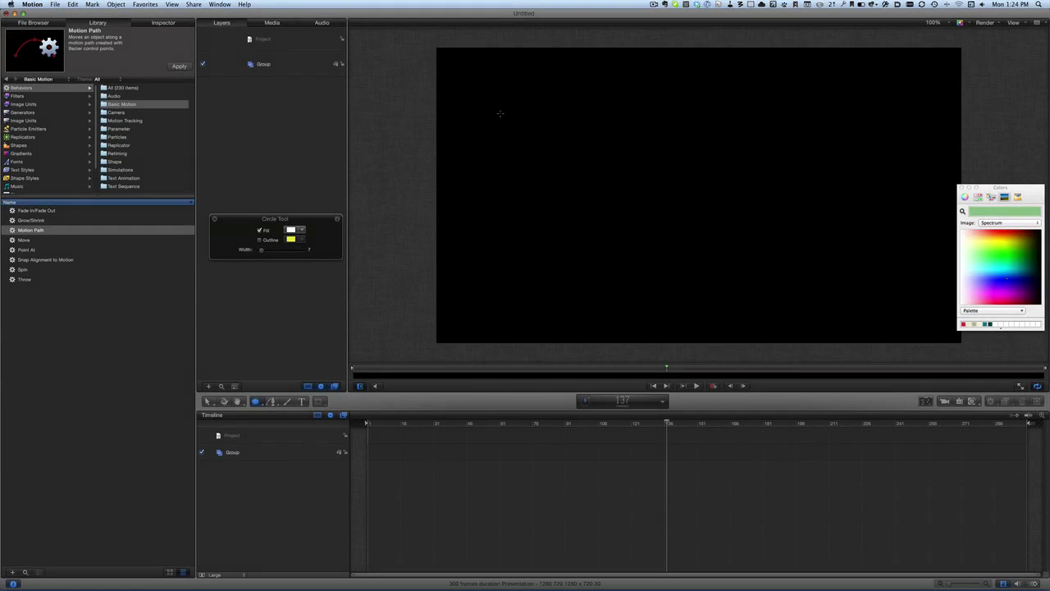
mouse_move(500, 115)
mouse_down()
mouse_move(566, 196)
mouse_move(616, 206)
mouse_move(639, 273)
mouse_move(631, 284)
mouse_up()
key(shift)
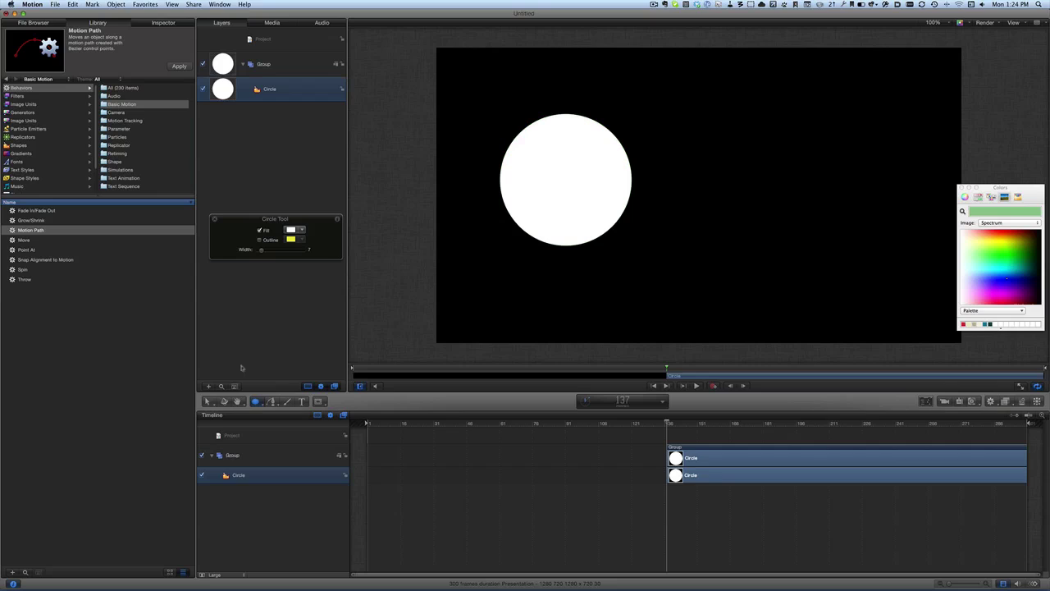
Draw a small white square to the upper right of the circle
drag(255, 402, 263, 430)
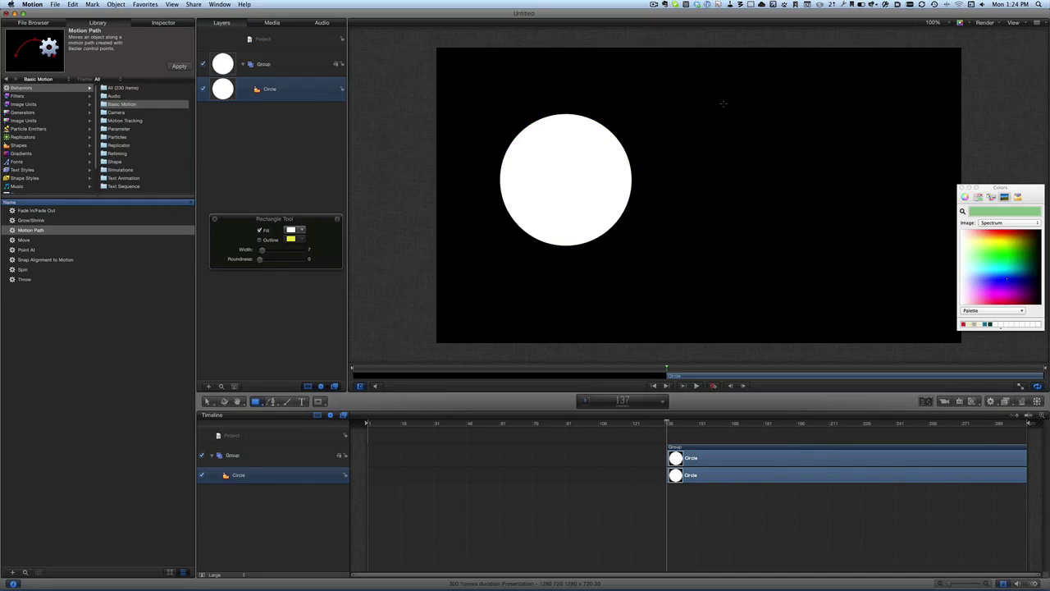
drag(710, 93, 763, 263)
key(shift)
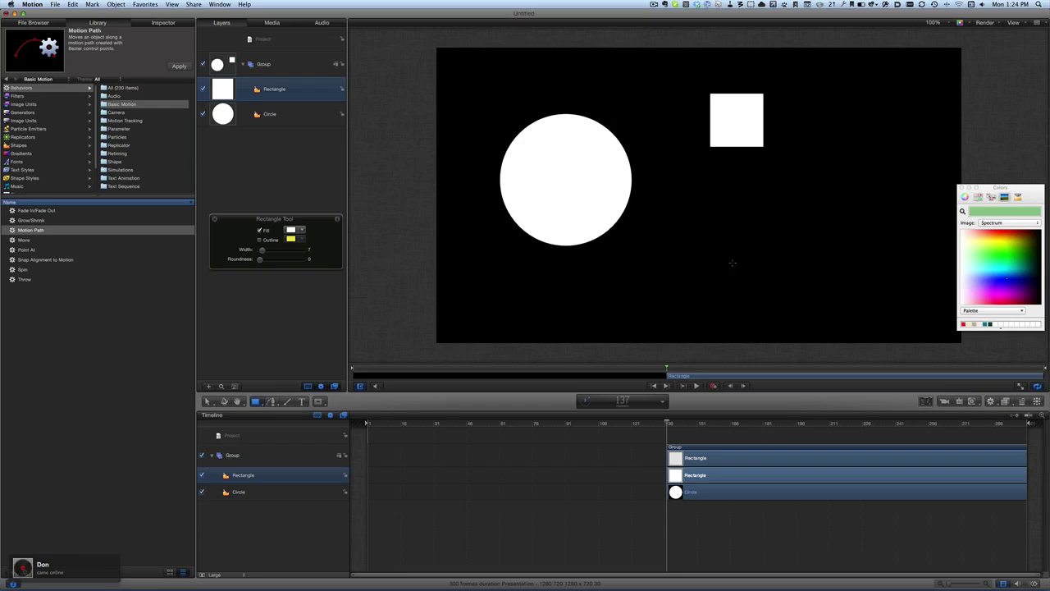
click(260, 406)
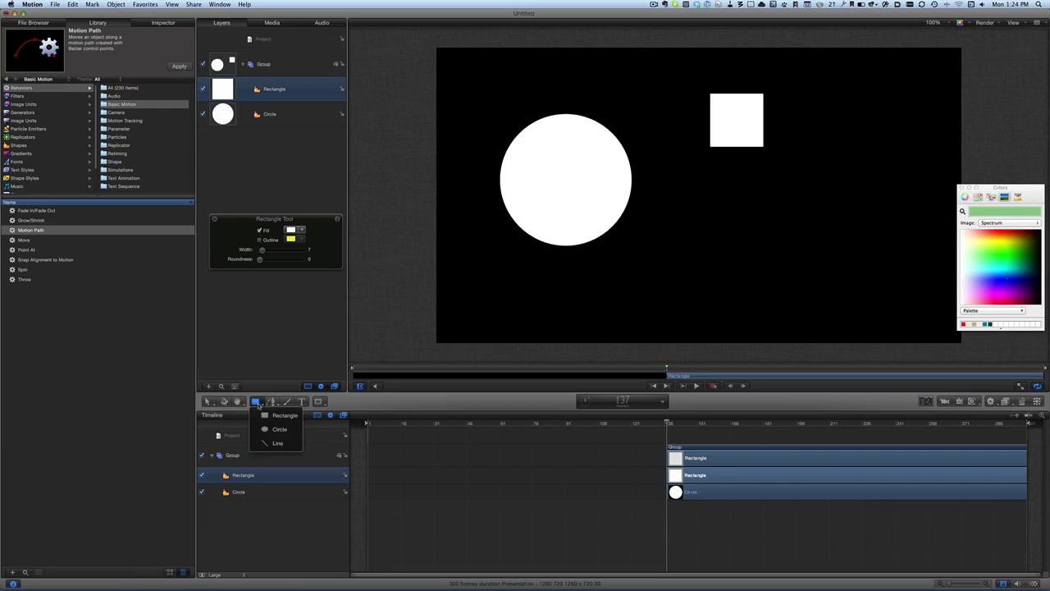
Draw yellow lines: a diagonal, a vertical, a horizontal, and a 48-wide rounded bar left of the circle
click(271, 443)
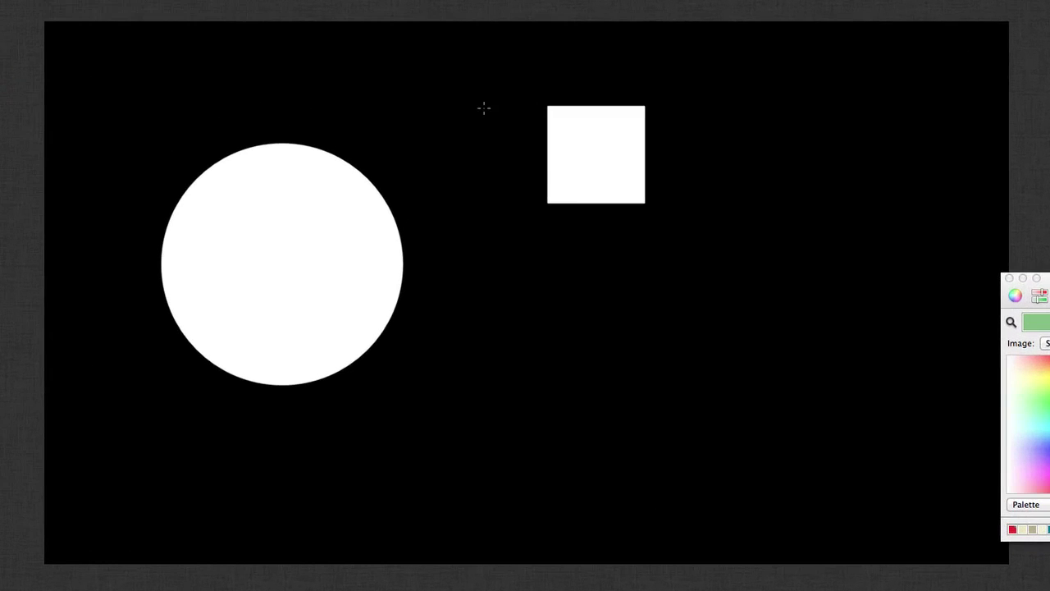
mouse_move(483, 107)
mouse_down()
mouse_move(481, 443)
mouse_move(415, 470)
mouse_move(642, 473)
mouse_move(371, 493)
mouse_up()
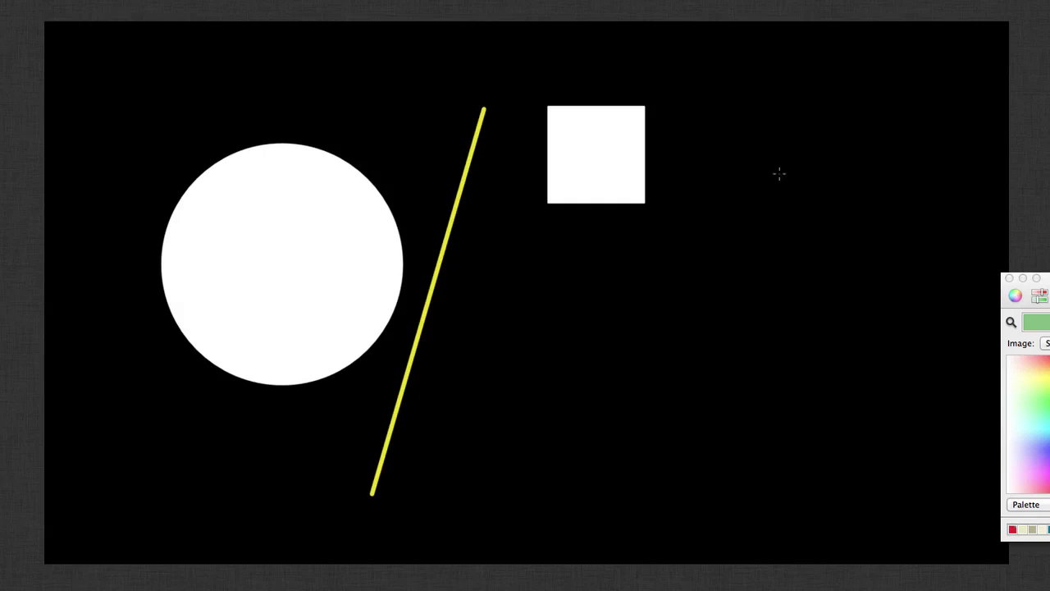
drag(773, 90, 765, 369)
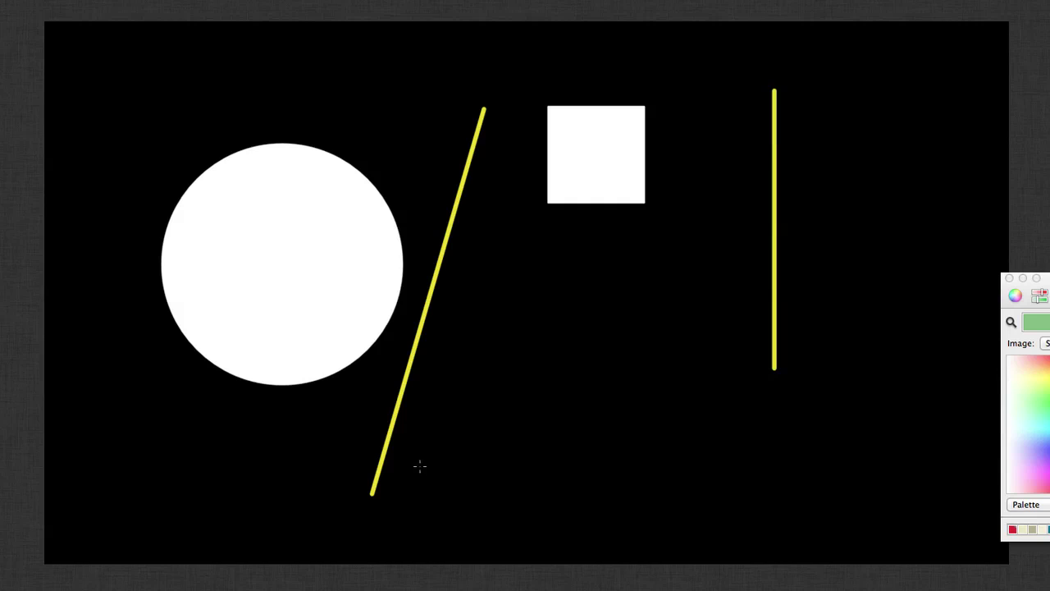
mouse_move(453, 473)
mouse_down()
mouse_move(666, 495)
mouse_move(865, 485)
mouse_up()
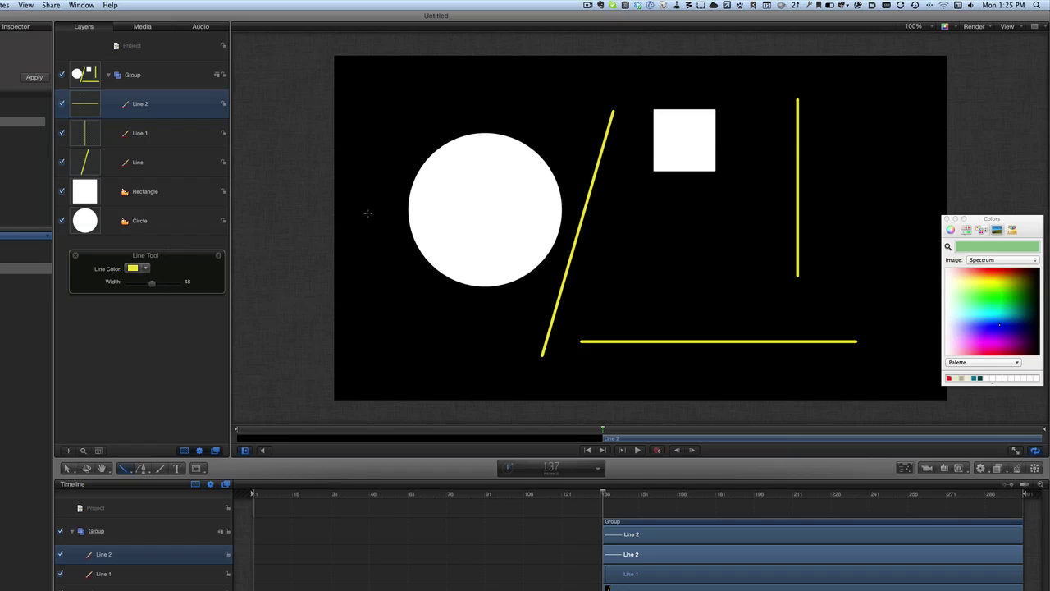
drag(385, 106, 381, 264)
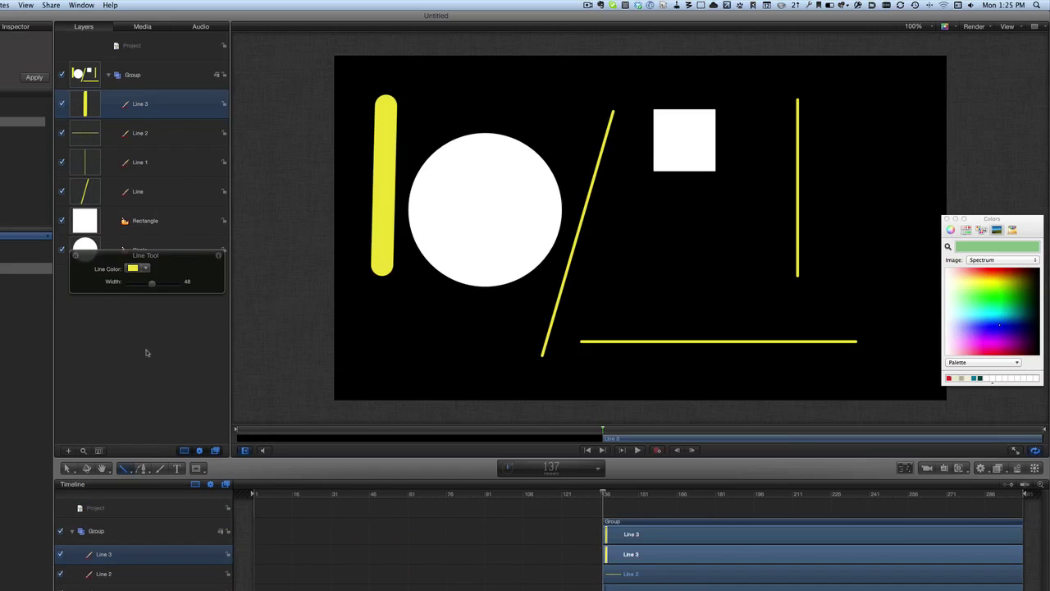
drag(142, 255, 135, 331)
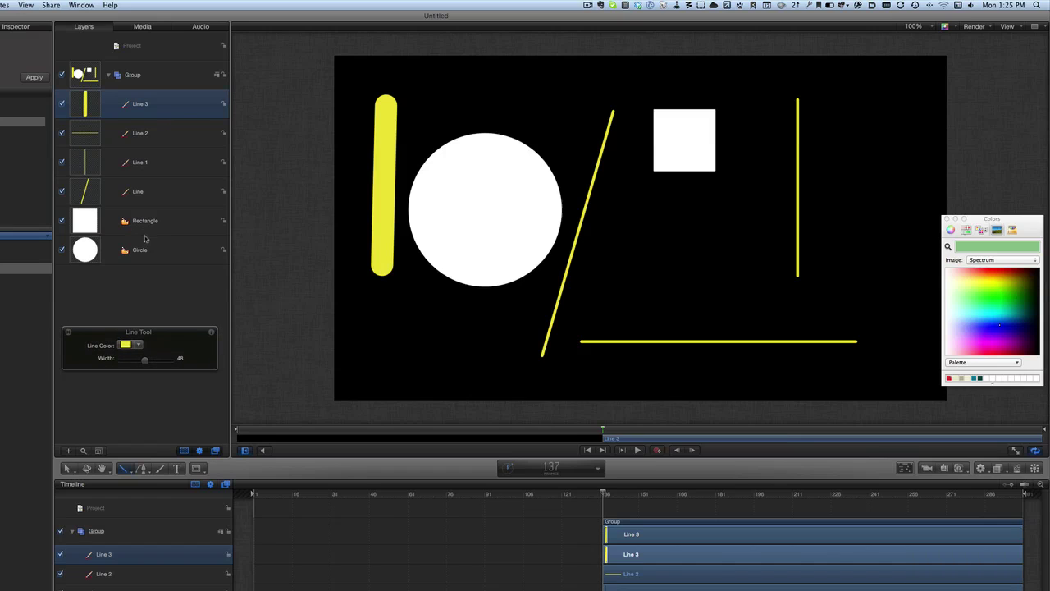
Delete the thick yellow bar and the diagonal line, then shift the circle up and right
click(71, 468)
key(Delete)
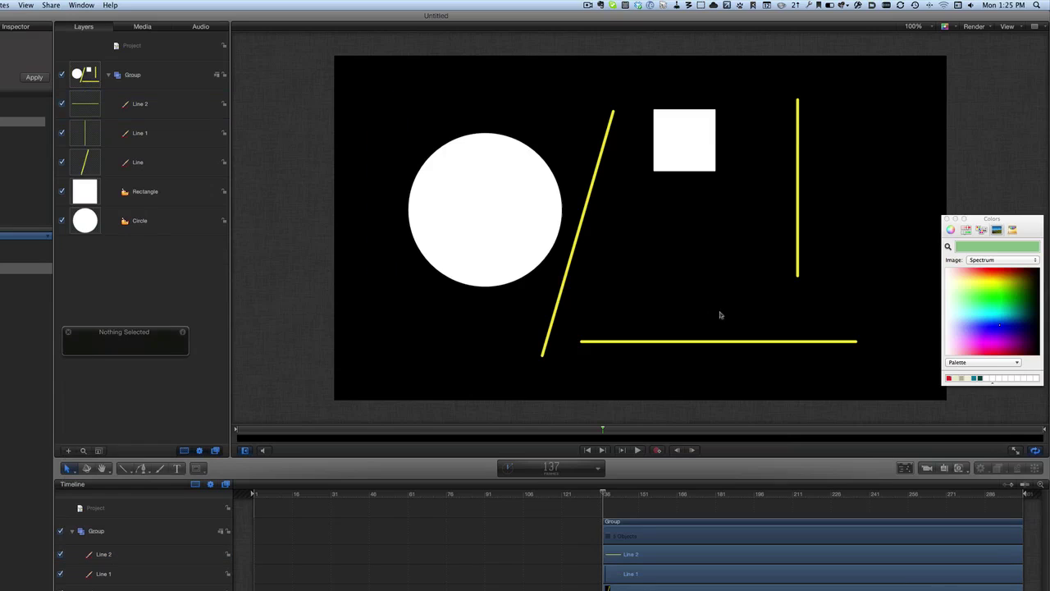
click(574, 246)
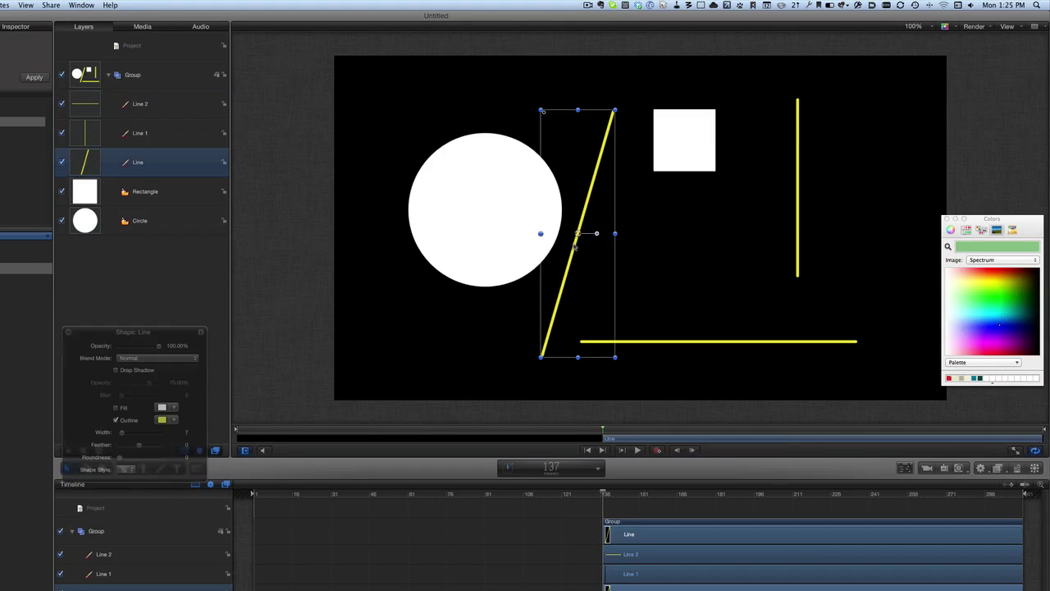
key(Delete)
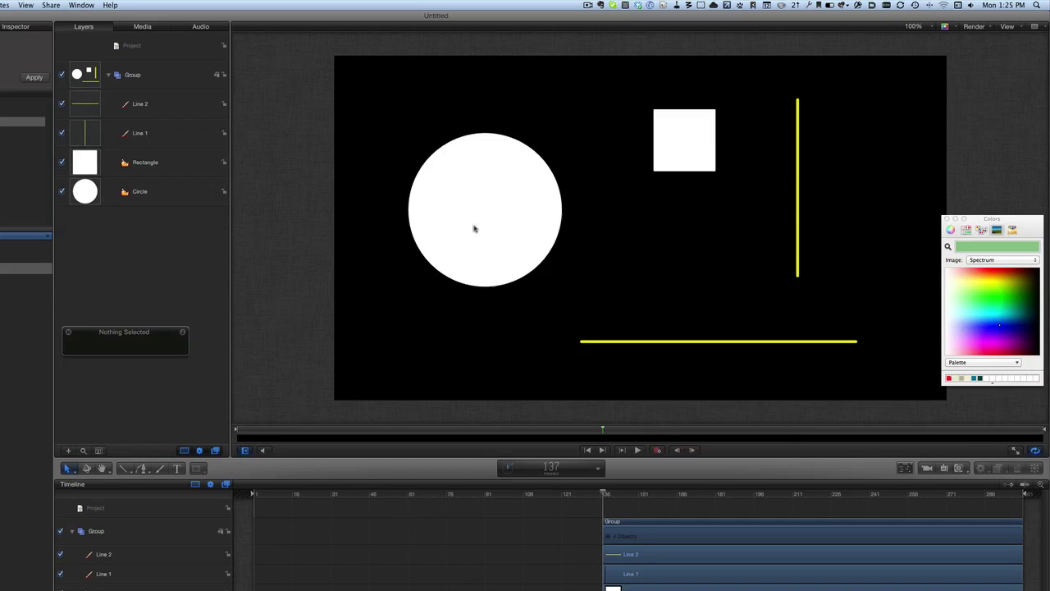
drag(475, 229, 563, 205)
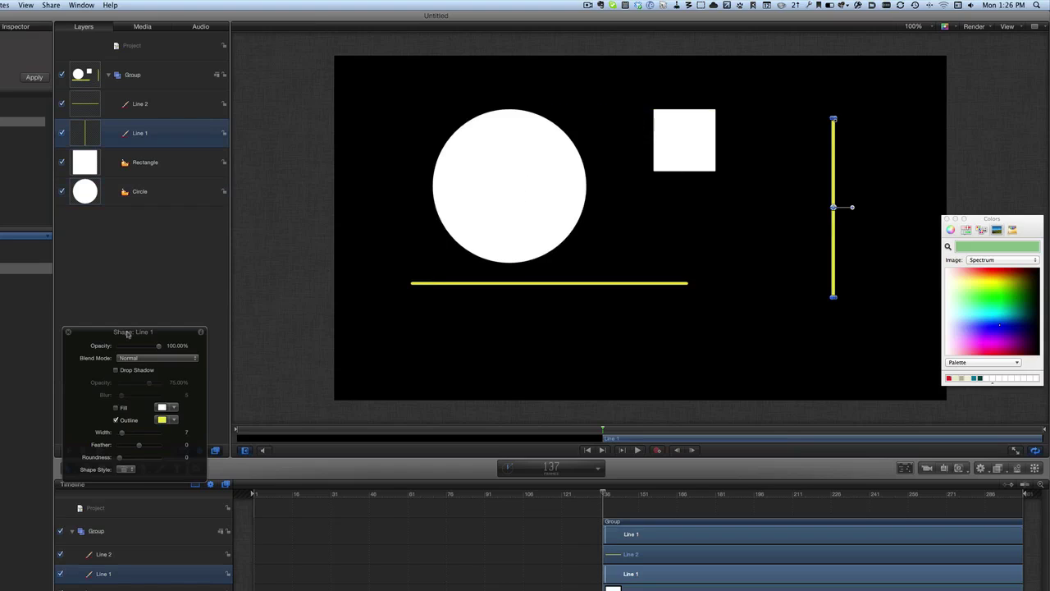
drag(127, 334, 138, 256)
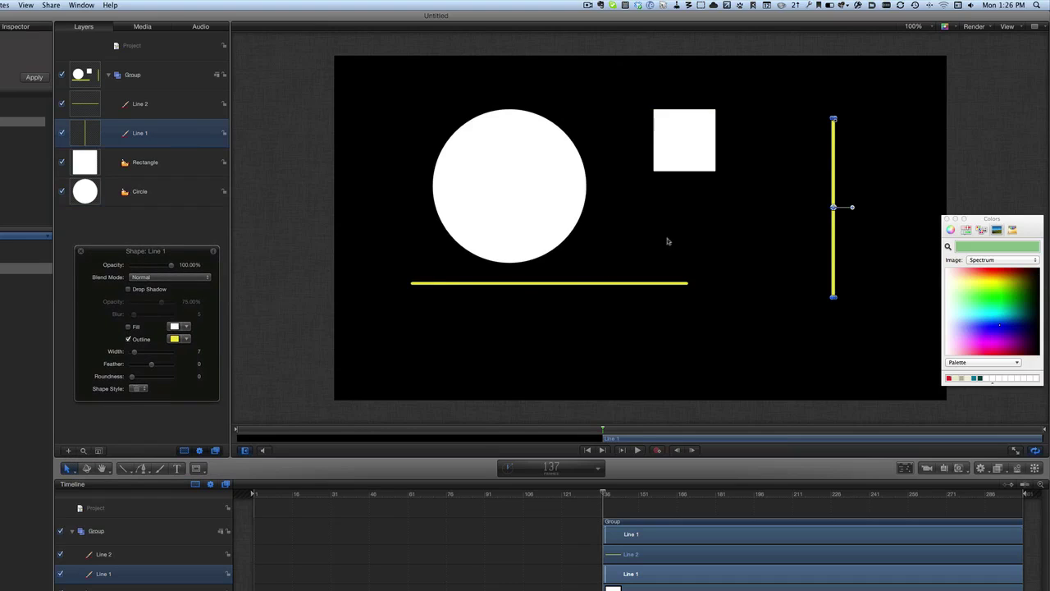
Draw a large white rectangle below the square
click(703, 170)
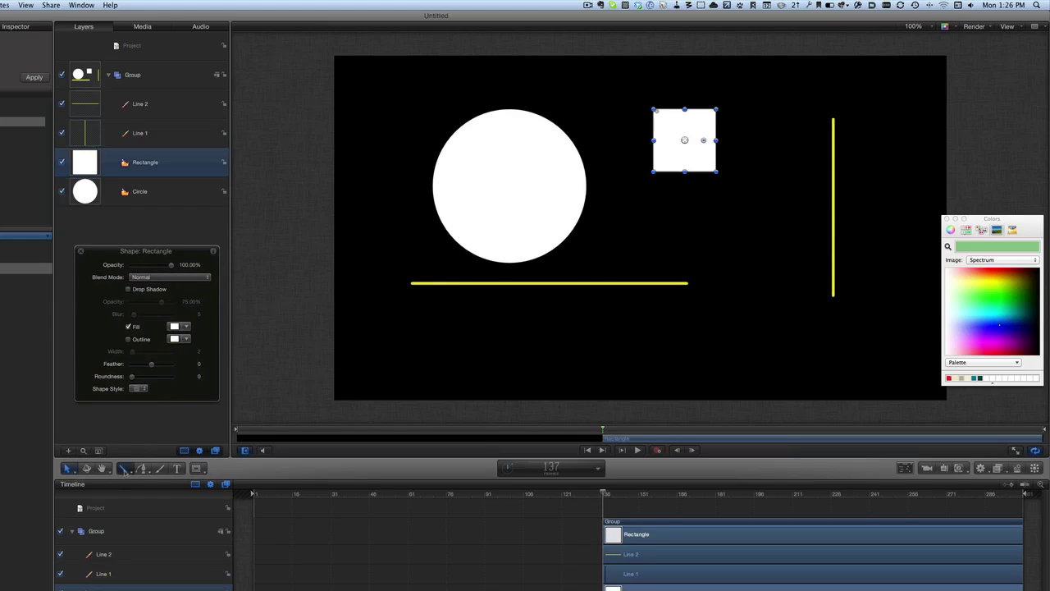
click(125, 468)
click(132, 491)
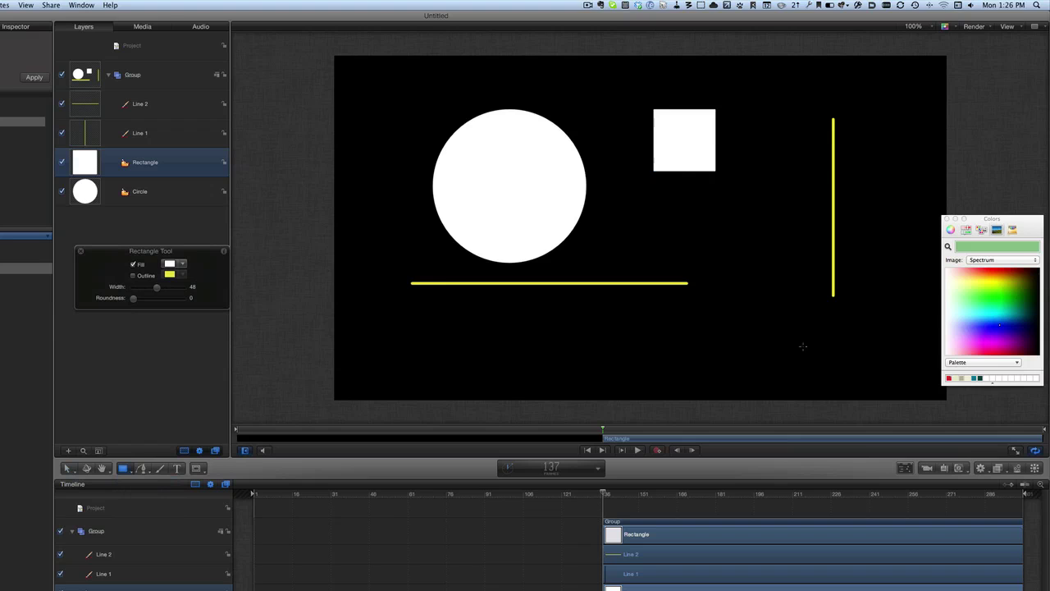
drag(647, 221, 789, 333)
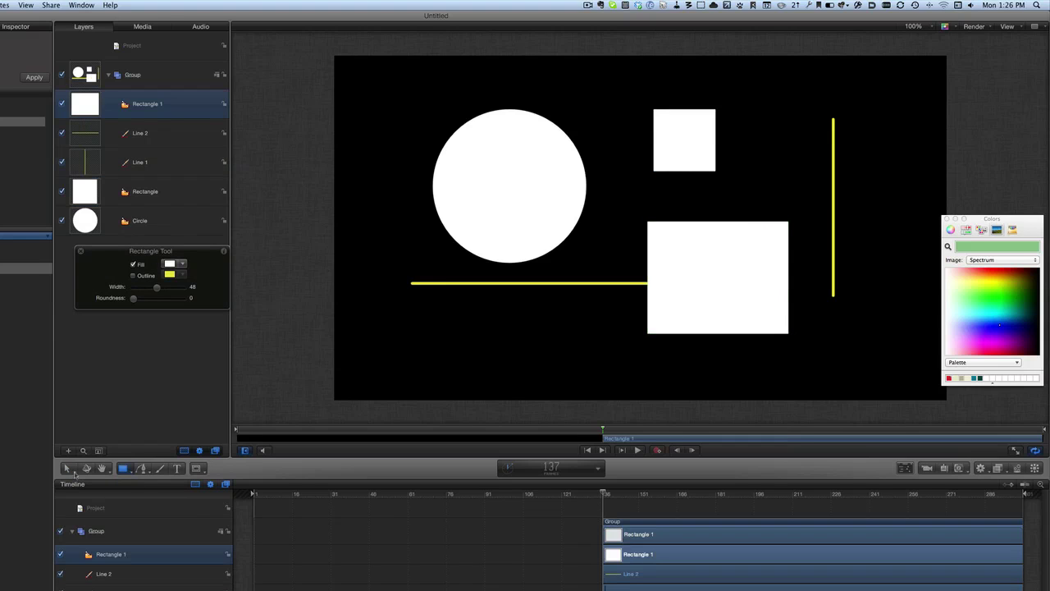
Delete the rectangle's bottom-right point to make a right triangle across the vertical line
click(67, 468)
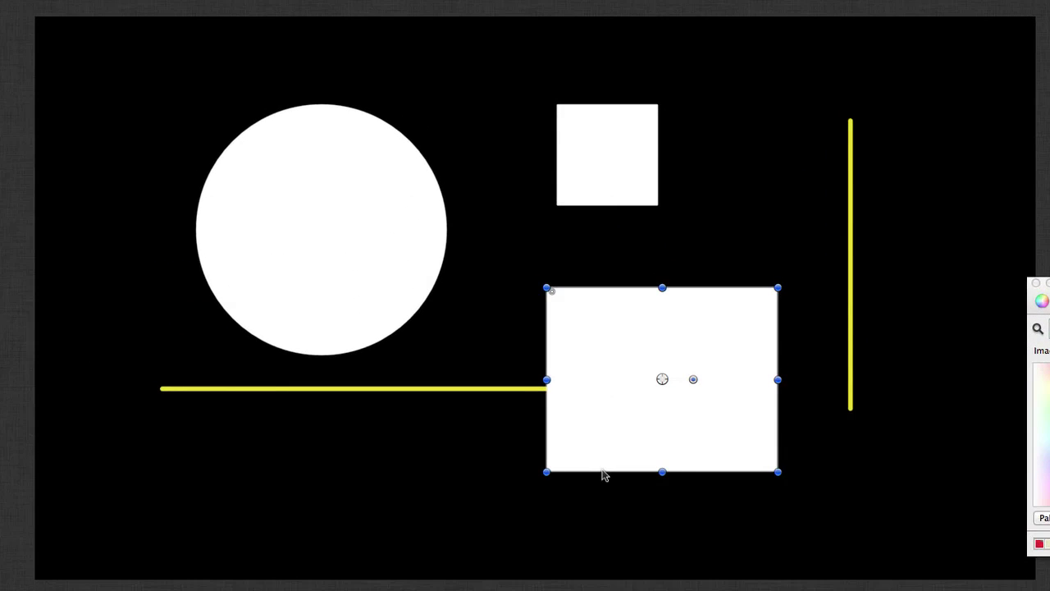
key(Tab)
click(776, 471)
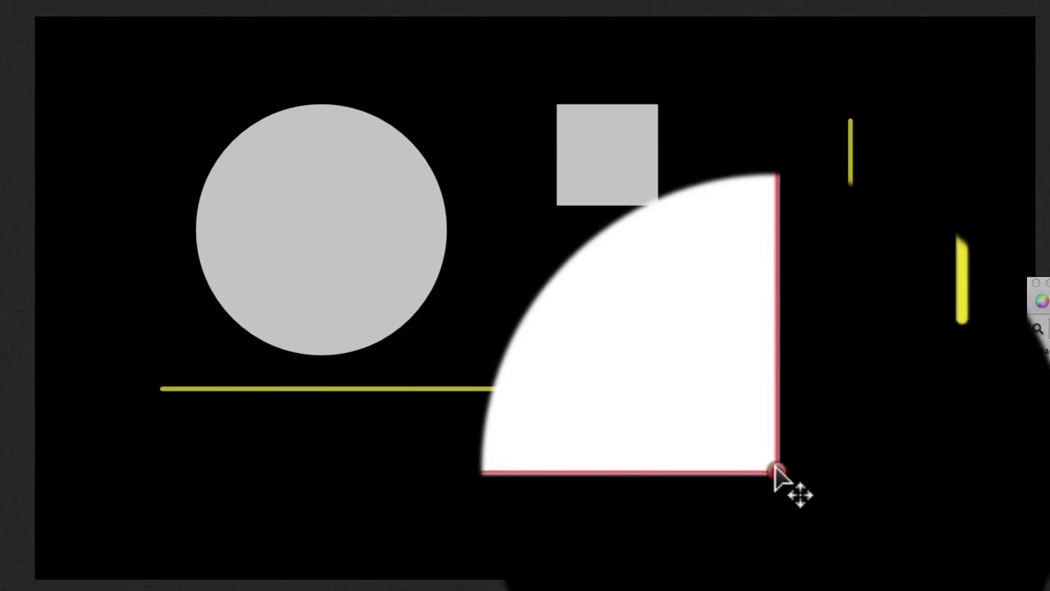
key(Delete)
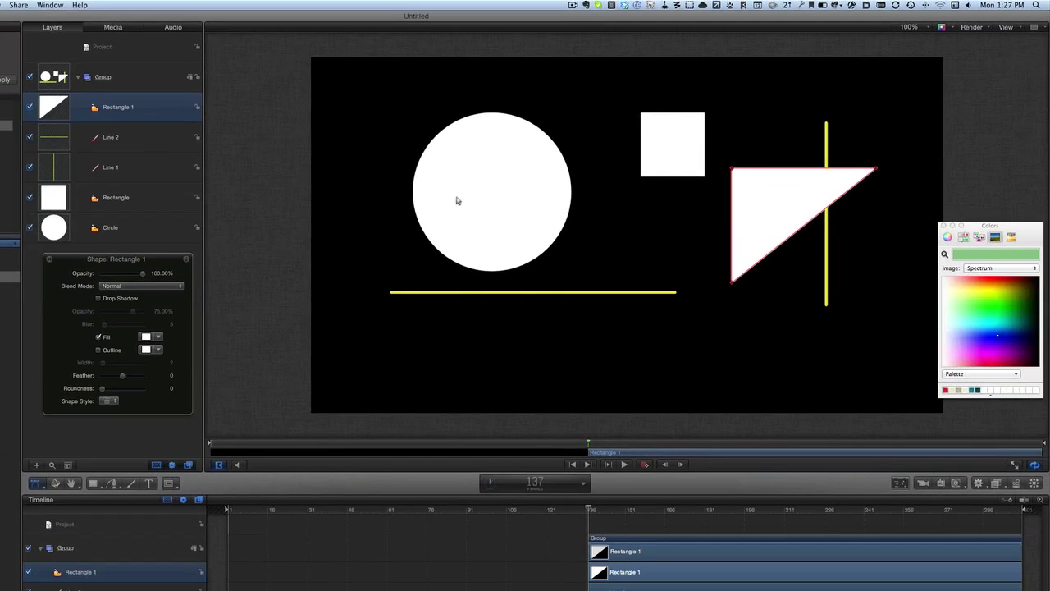
Fill the circle blue and move the group's timeline bar to start at frame 0
click(275, 247)
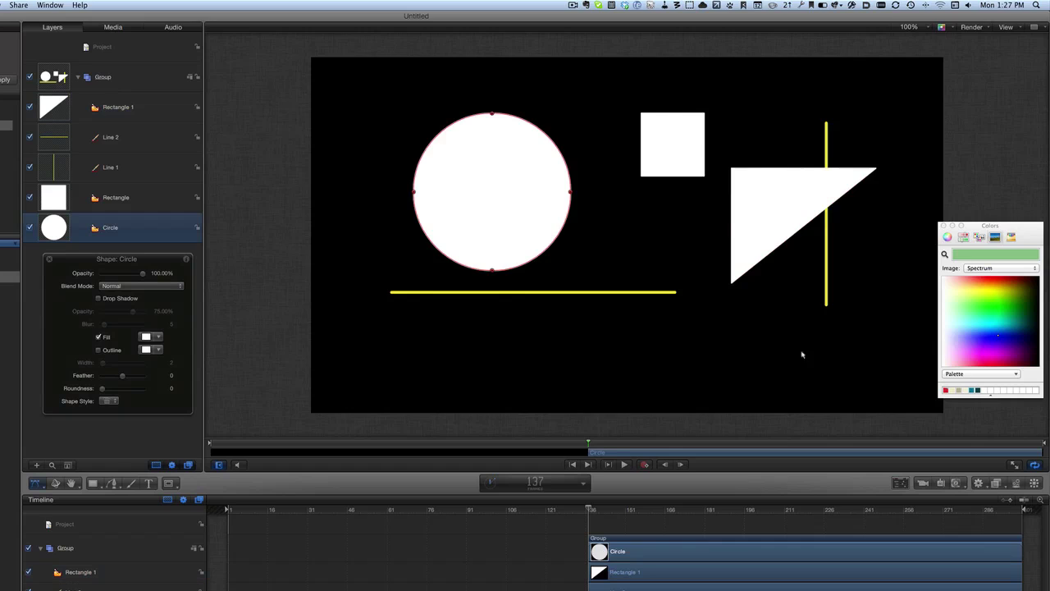
click(1008, 321)
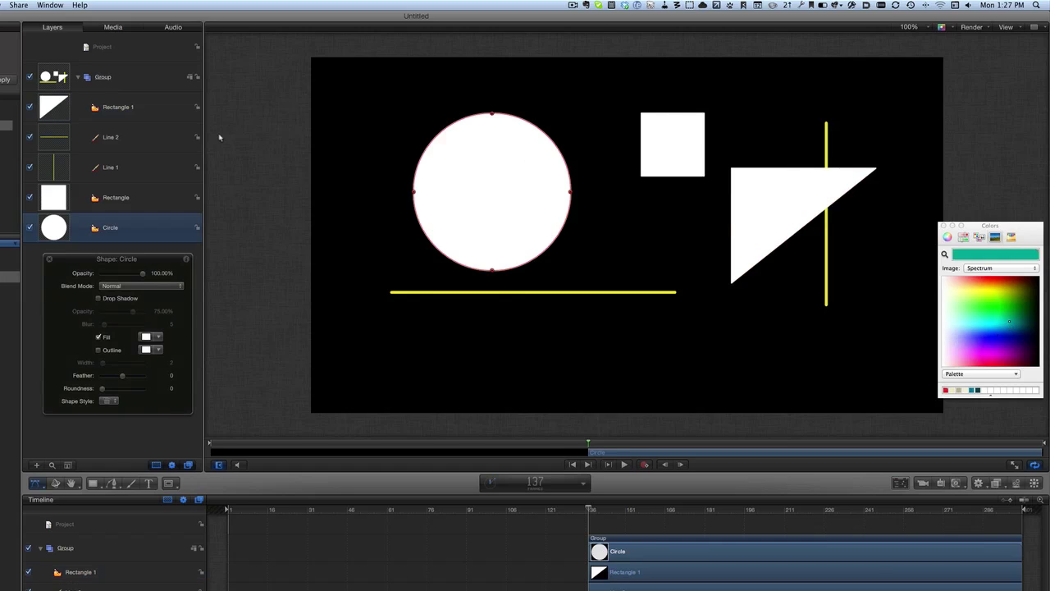
click(147, 337)
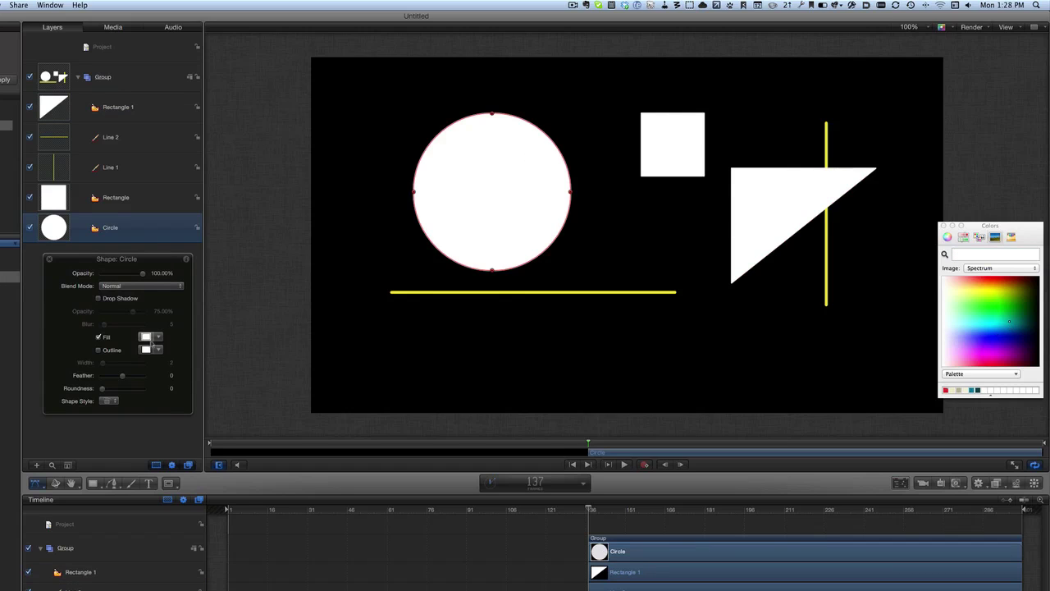
click(1000, 339)
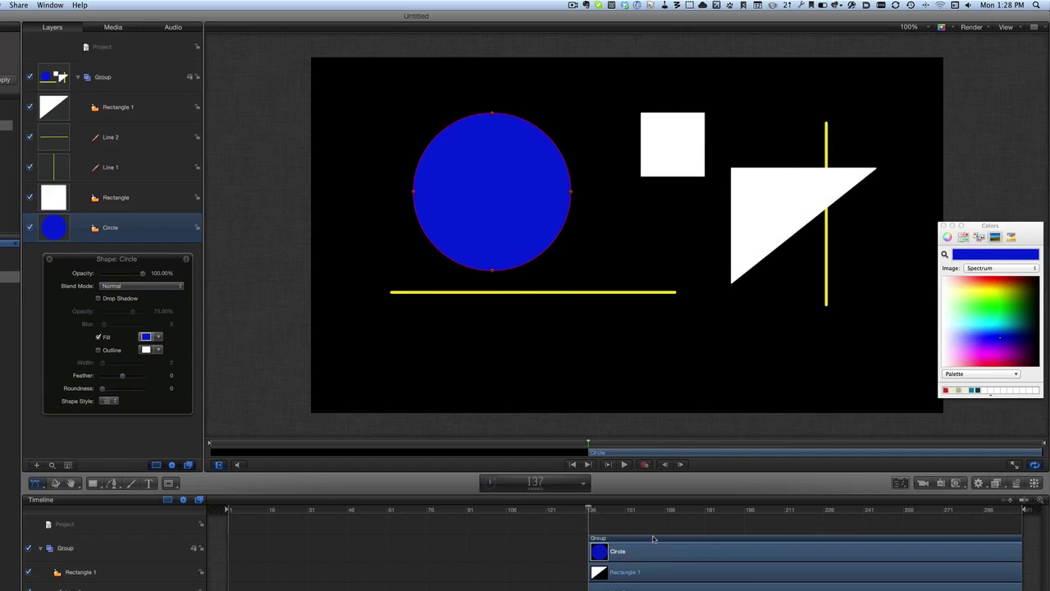
drag(654, 538, 291, 517)
drag(1024, 510, 667, 516)
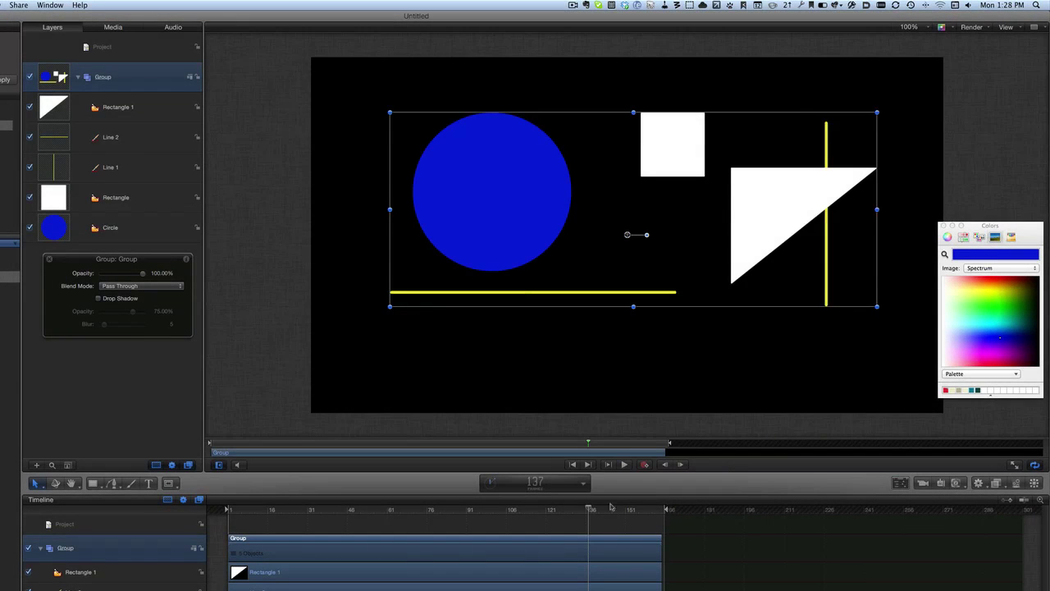
Rewind to frame 1 and show the Circle's Shape Style settings in the Inspector
drag(306, 510, 228, 509)
click(110, 228)
key(super+3)
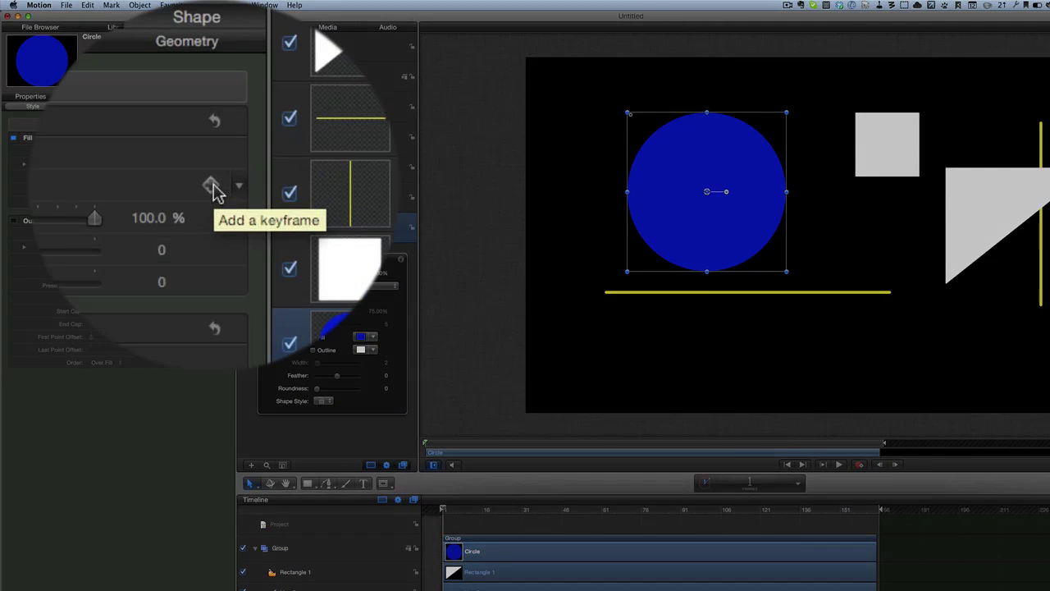
Keyframe the circle's fill blue at the start and pale yellow later, then play it back
click(214, 164)
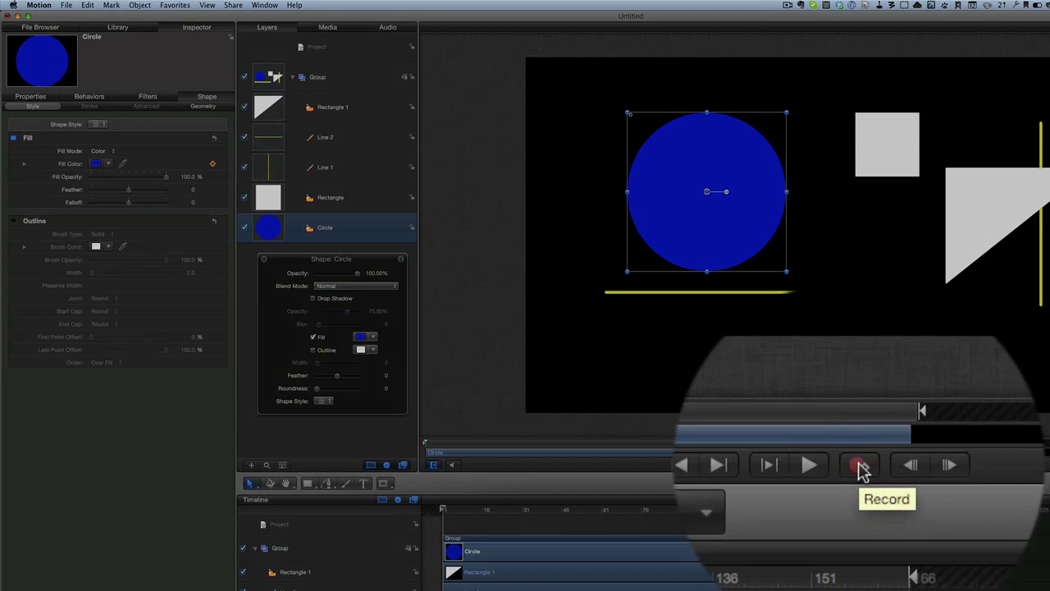
click(859, 464)
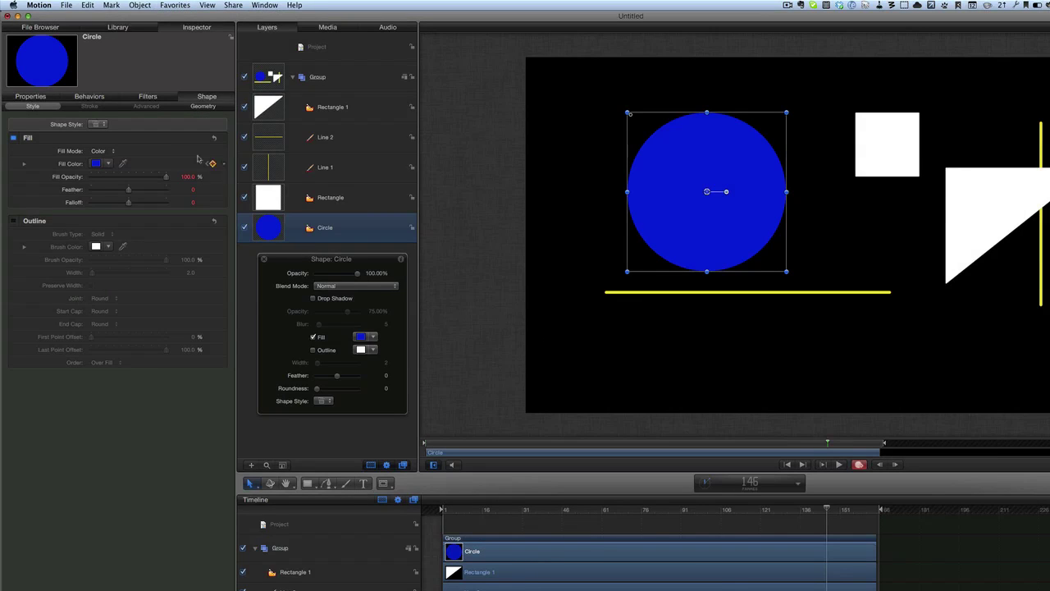
click(107, 166)
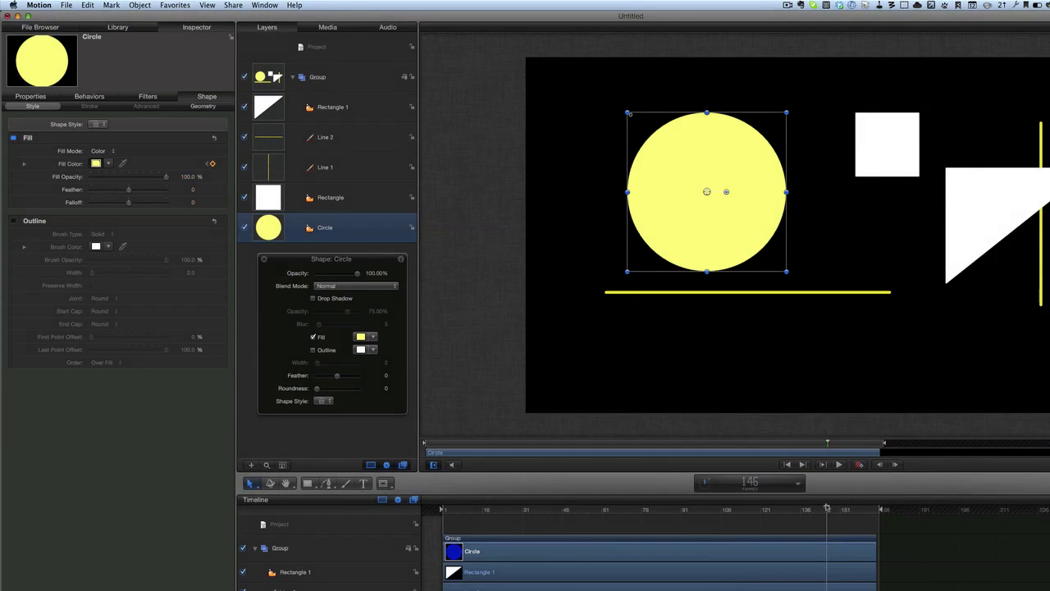
drag(827, 510, 880, 556)
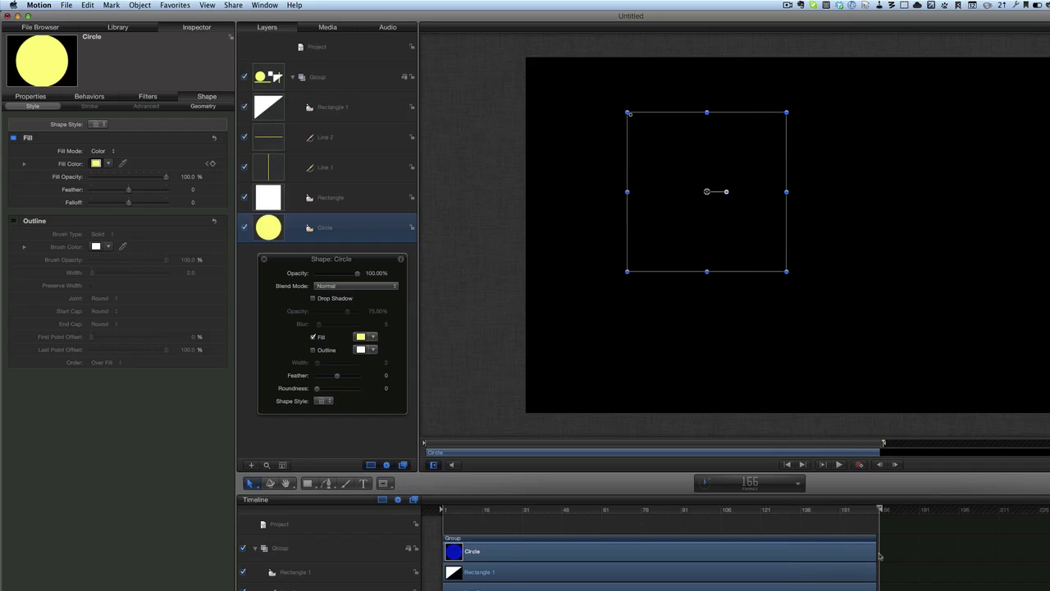
key(space)
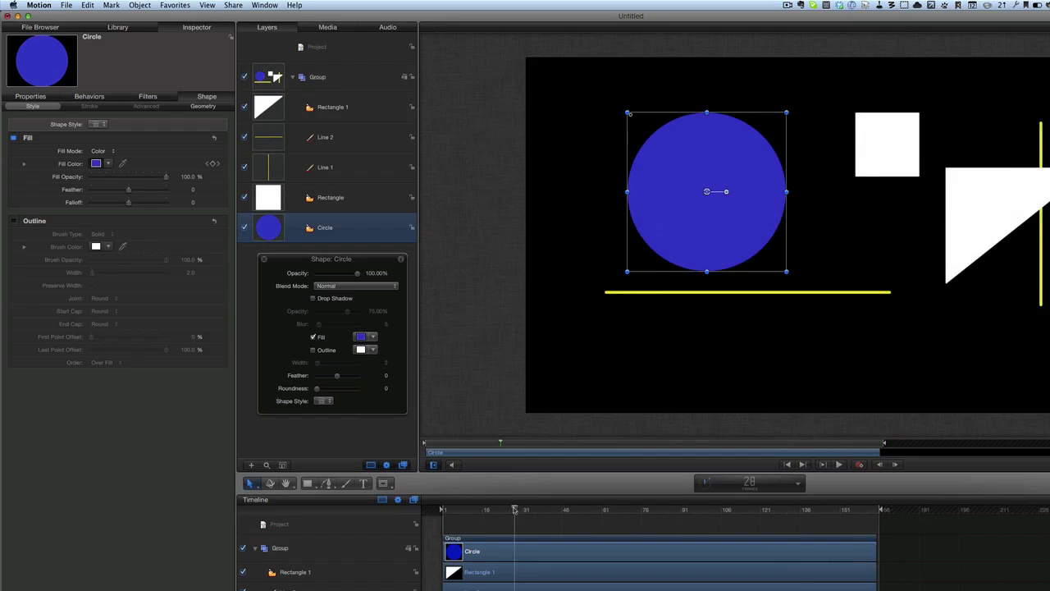
click(440, 511)
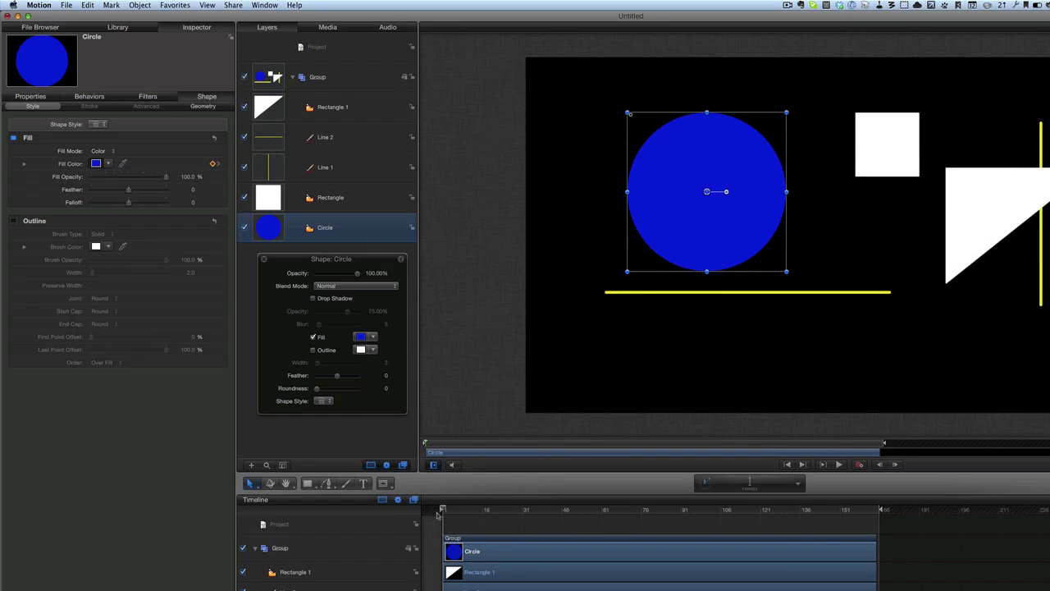
Drag Grow/Shrink from Library > Behaviors > Basic Motion onto the Circle layer
click(90, 97)
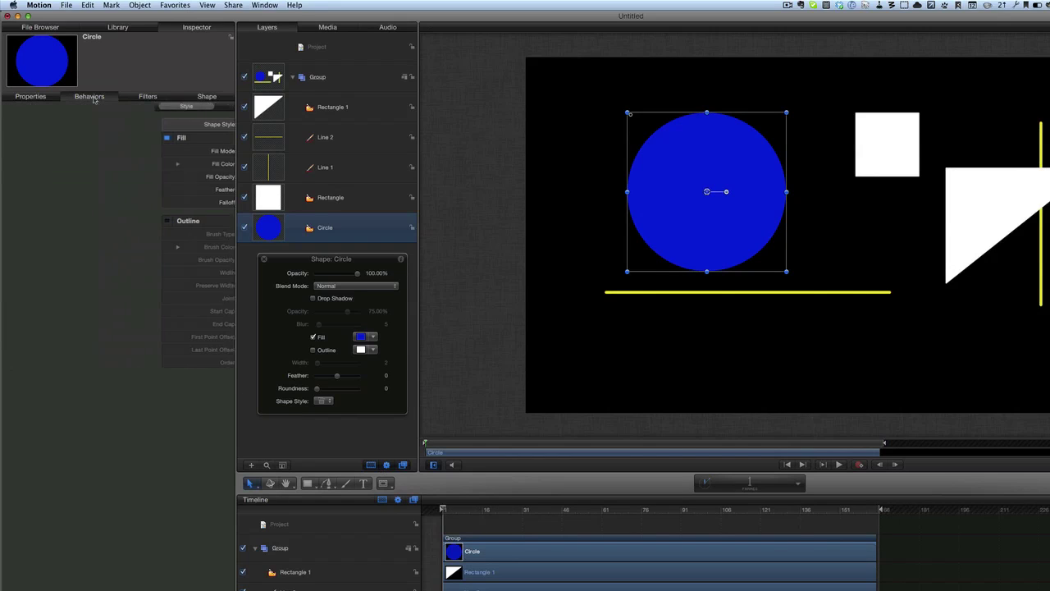
click(117, 29)
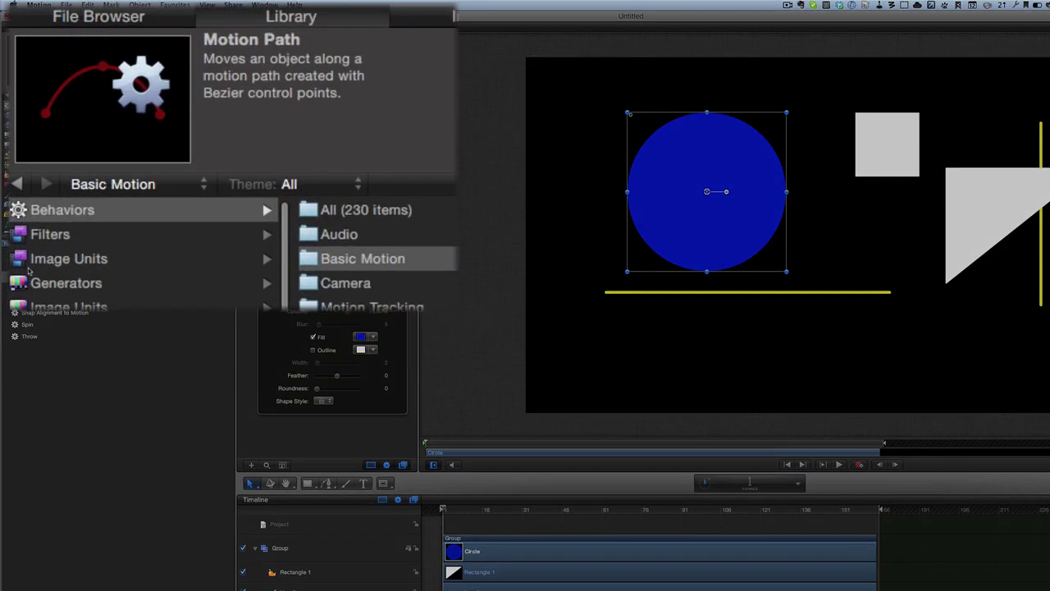
key(Up)
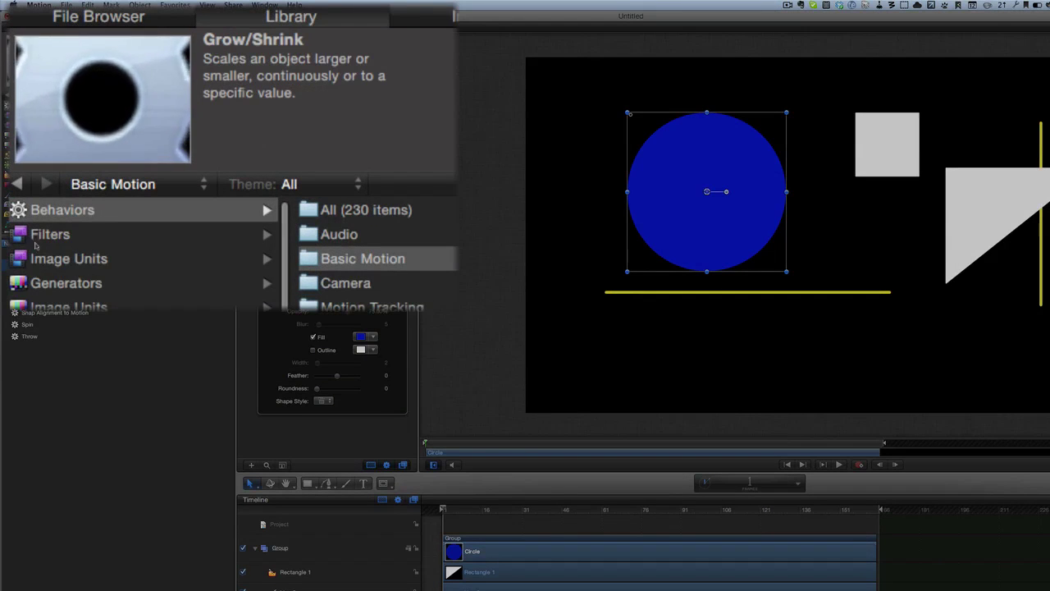
mouse_move(79, 91)
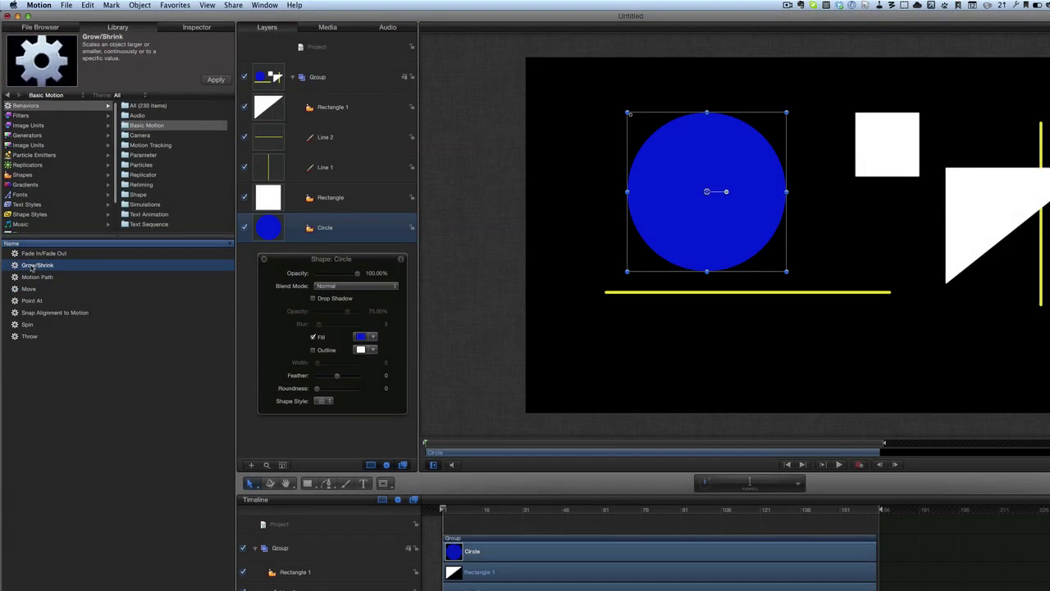
drag(147, 253, 254, 193)
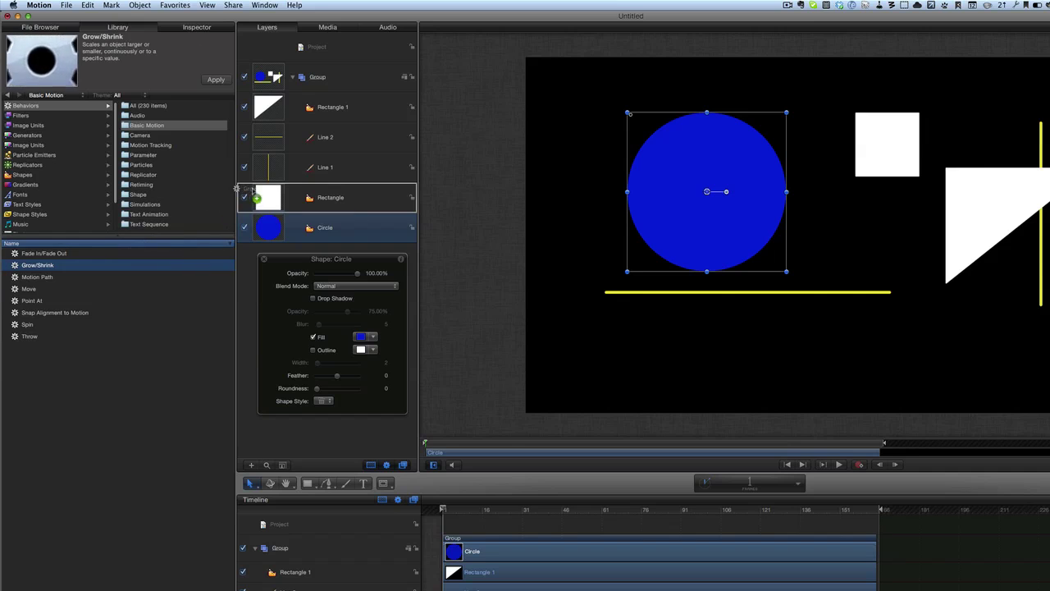
drag(319, 205, 336, 231)
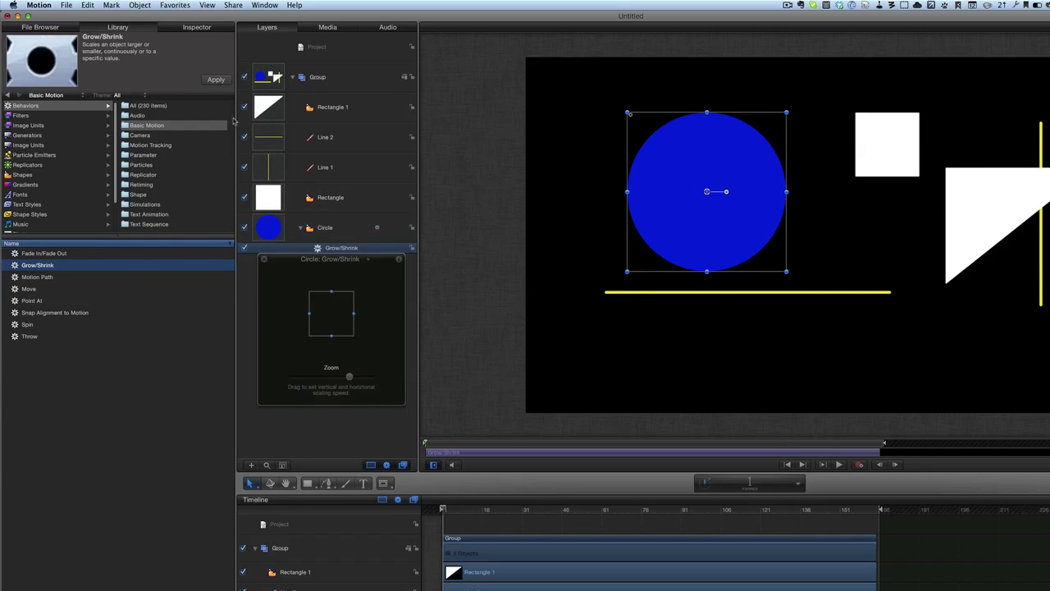
Set Grow/Shrink's Increment to Continuous Rate and raise the Scale Rate slider
click(194, 27)
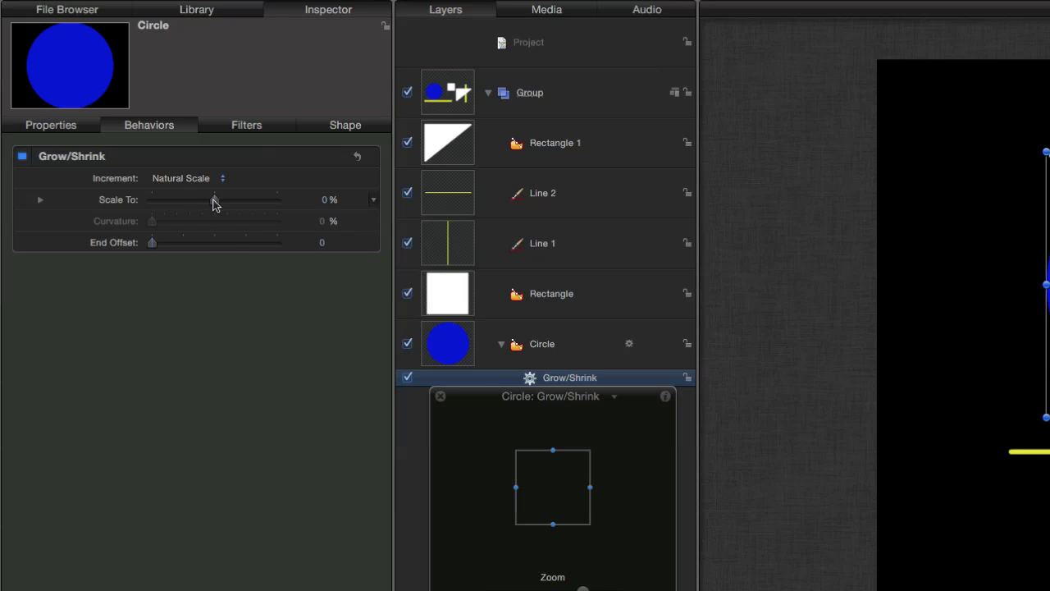
drag(216, 204, 246, 214)
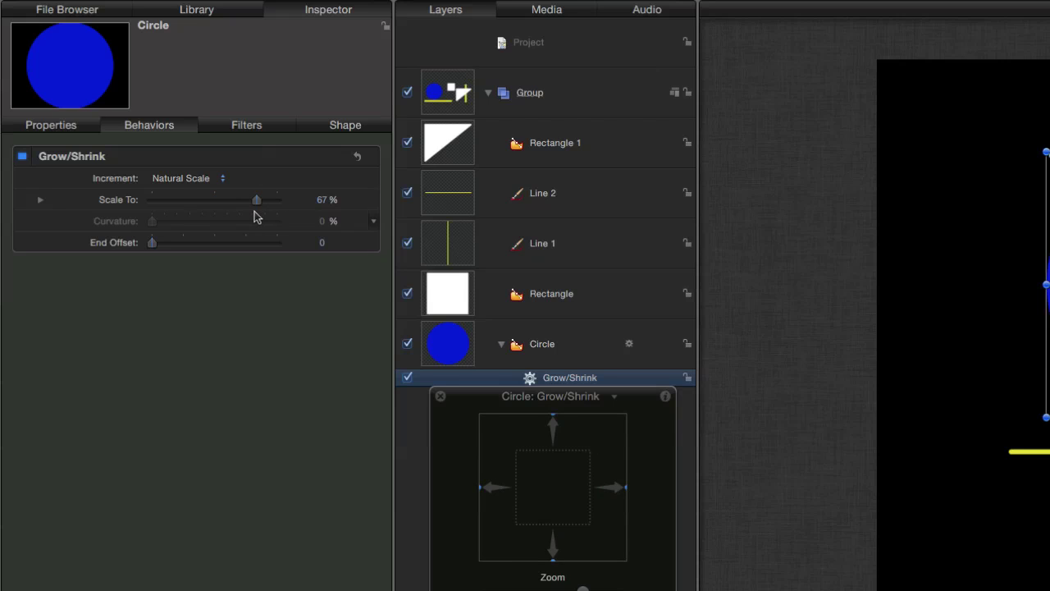
click(183, 178)
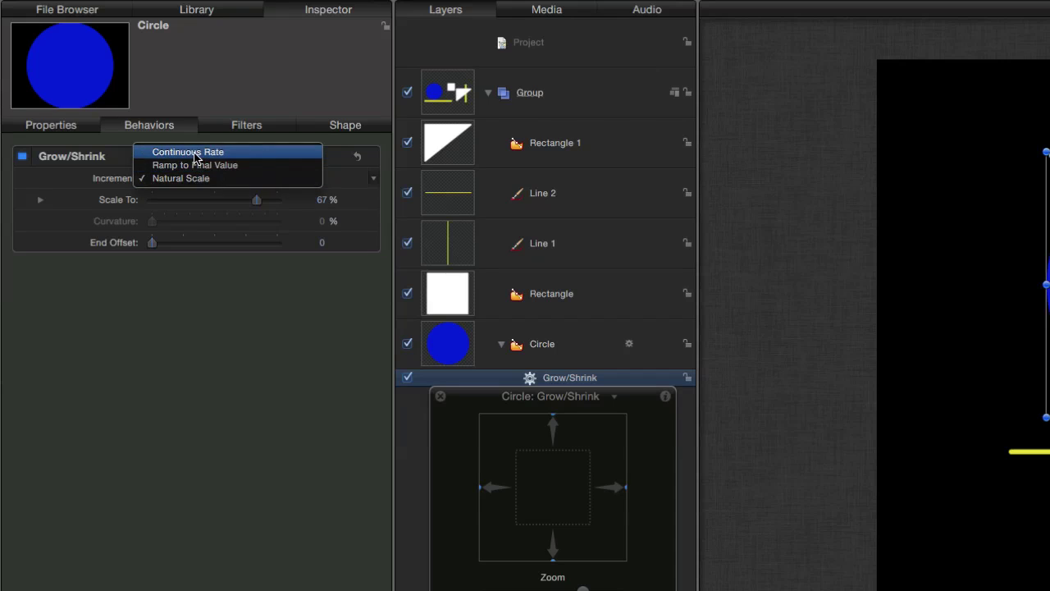
click(195, 155)
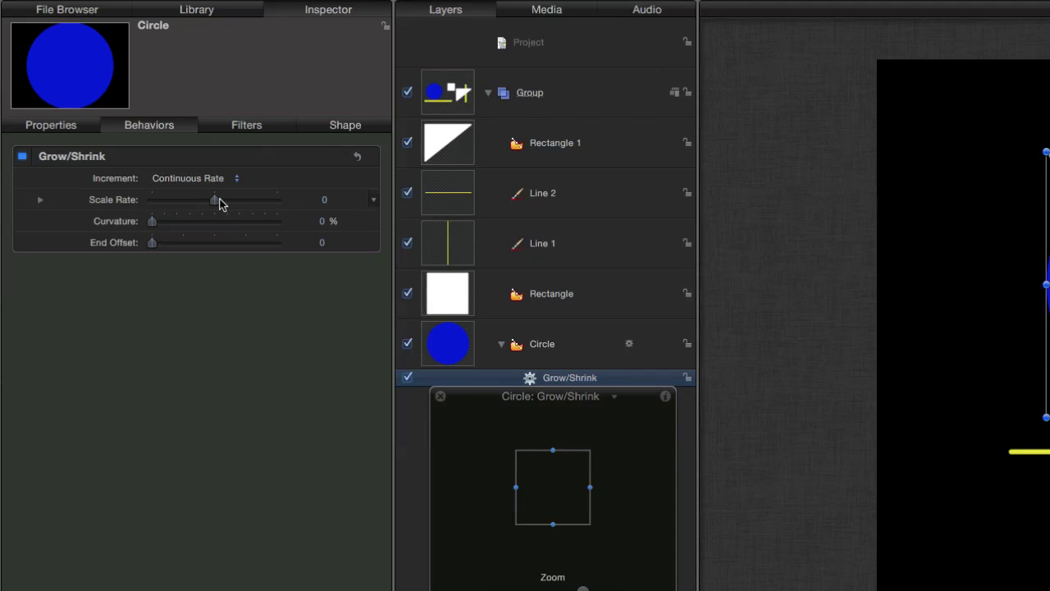
drag(213, 205, 239, 212)
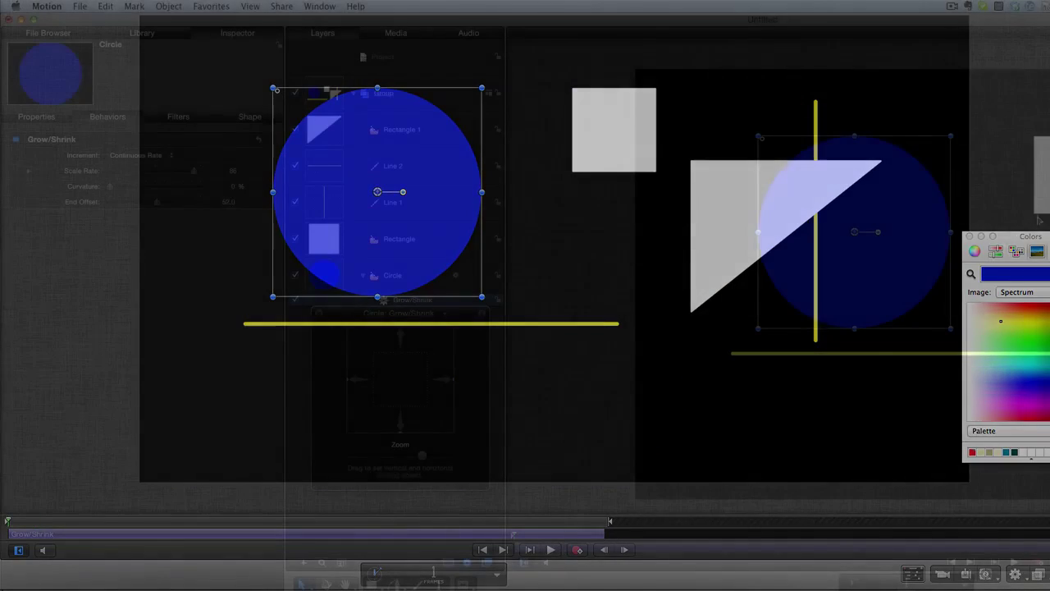
Apply a clockwise Spin behaviour to the white square's Rectangle layer and play the animation
click(399, 239)
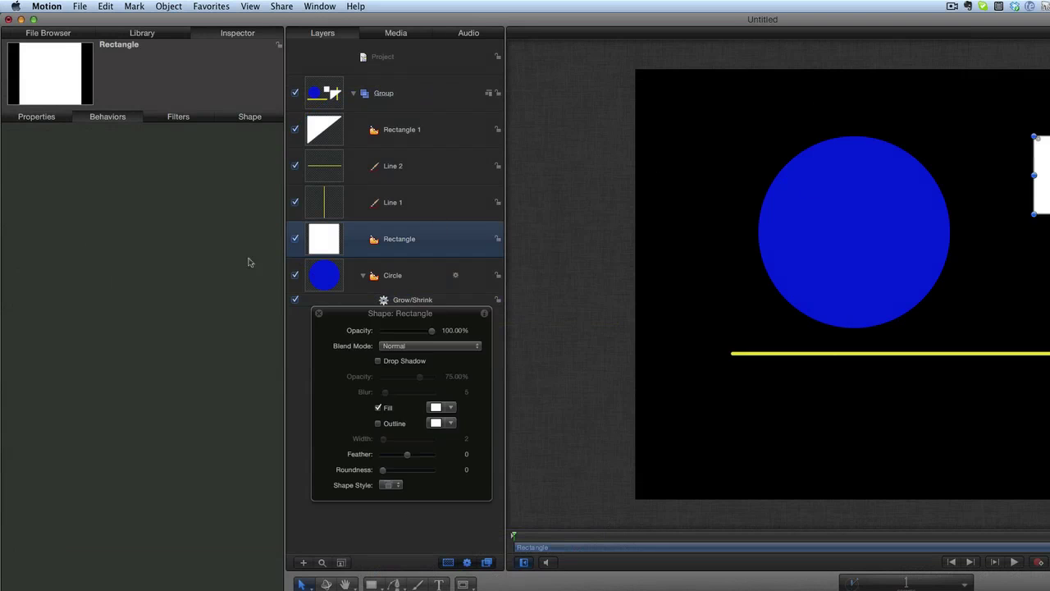
click(153, 33)
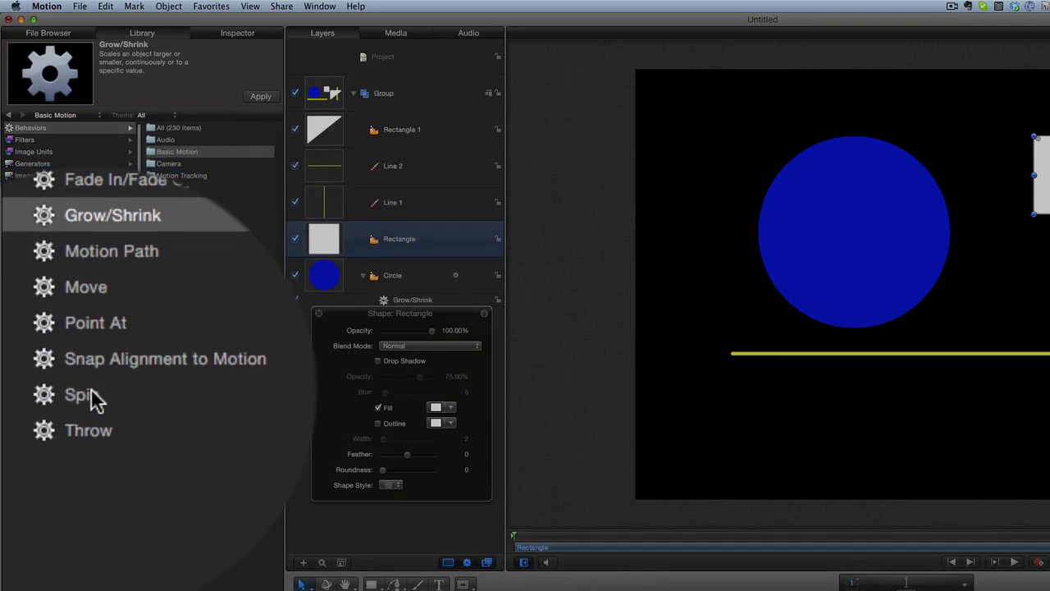
click(36, 393)
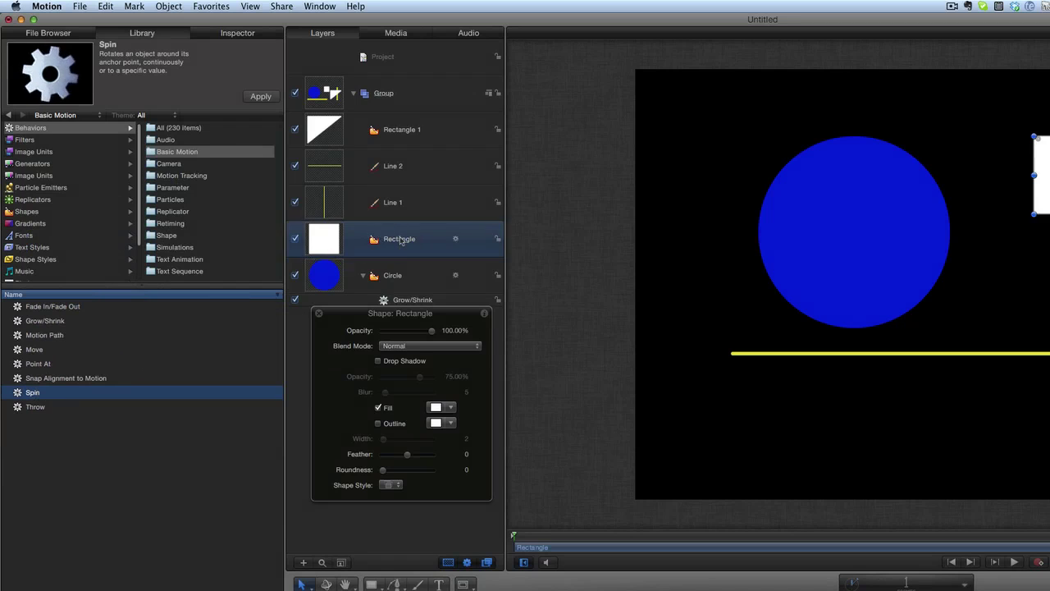
drag(400, 238, 400, 239)
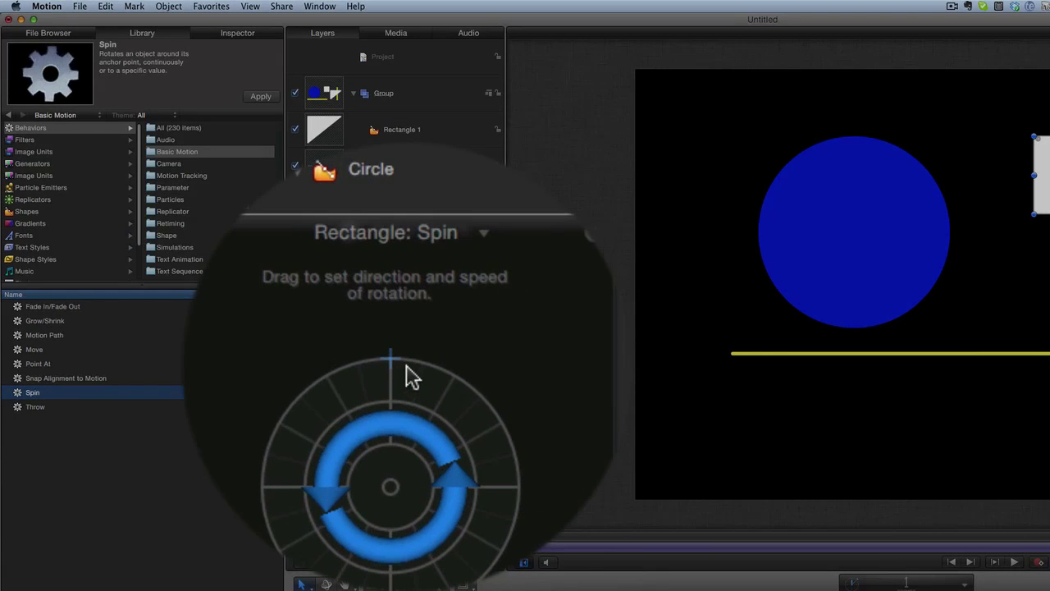
mouse_move(408, 368)
mouse_down()
mouse_move(441, 393)
mouse_move(438, 451)
mouse_move(424, 462)
mouse_up()
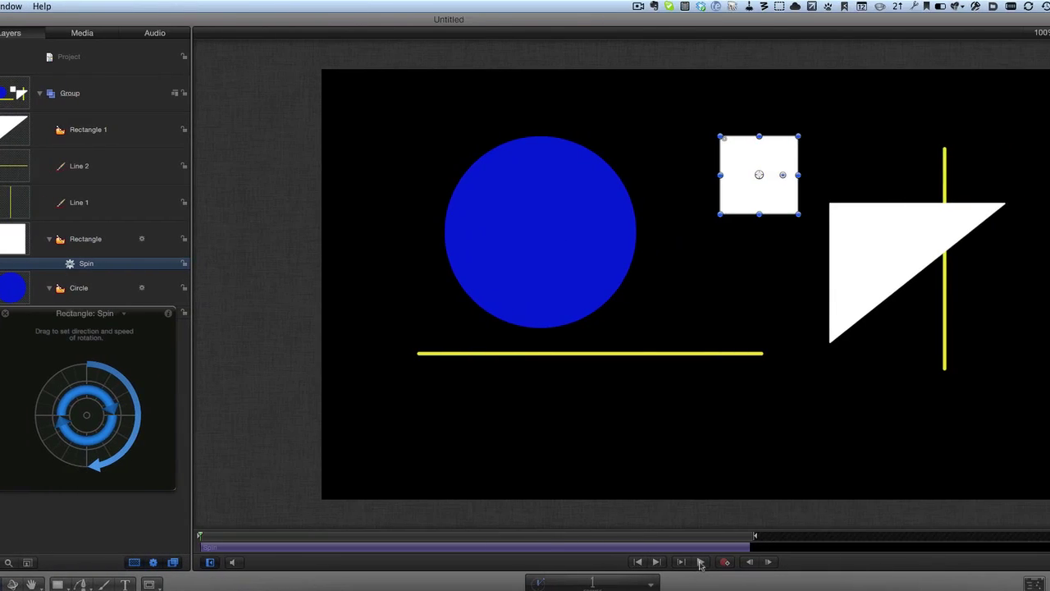
click(1014, 562)
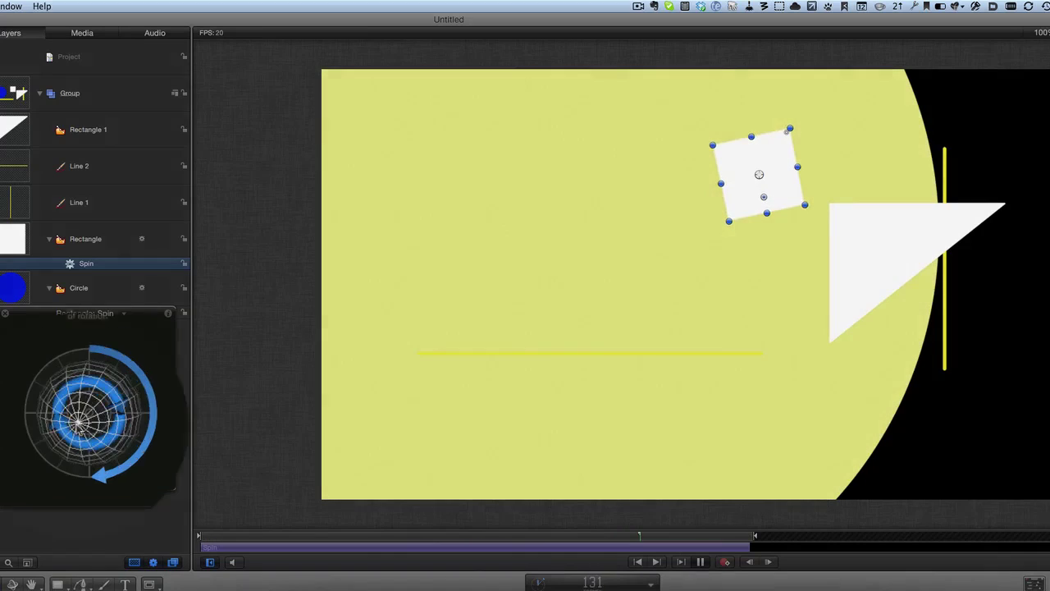
Drag the Spin HUD dial to tilt the square's rotation axis so it spins in 3D
drag(88, 419, 47, 429)
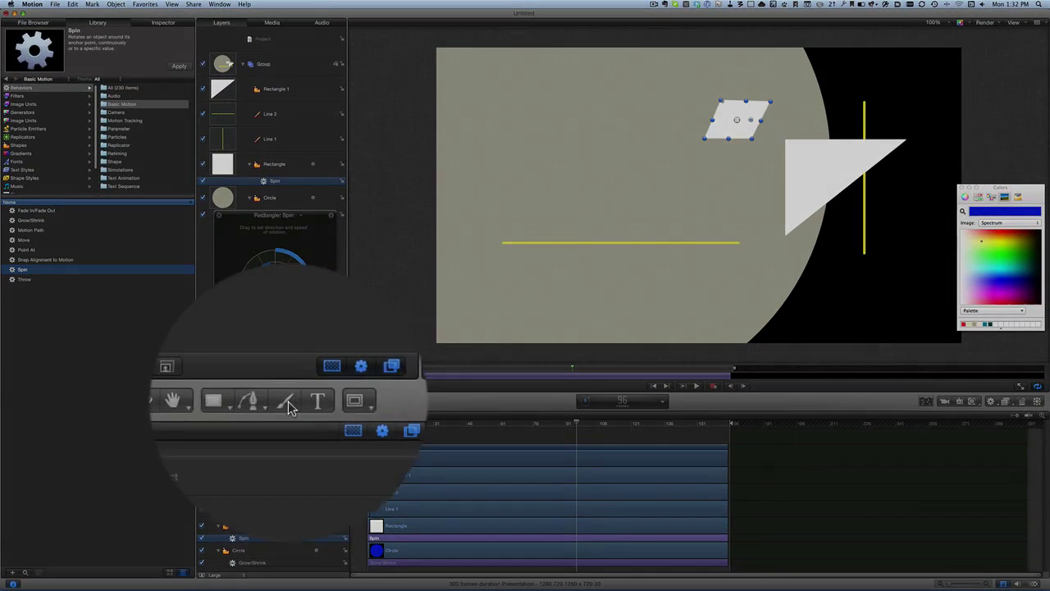
Select the Paint Stroke tool, left of the Text tool, to draw freehand strokes
click(286, 401)
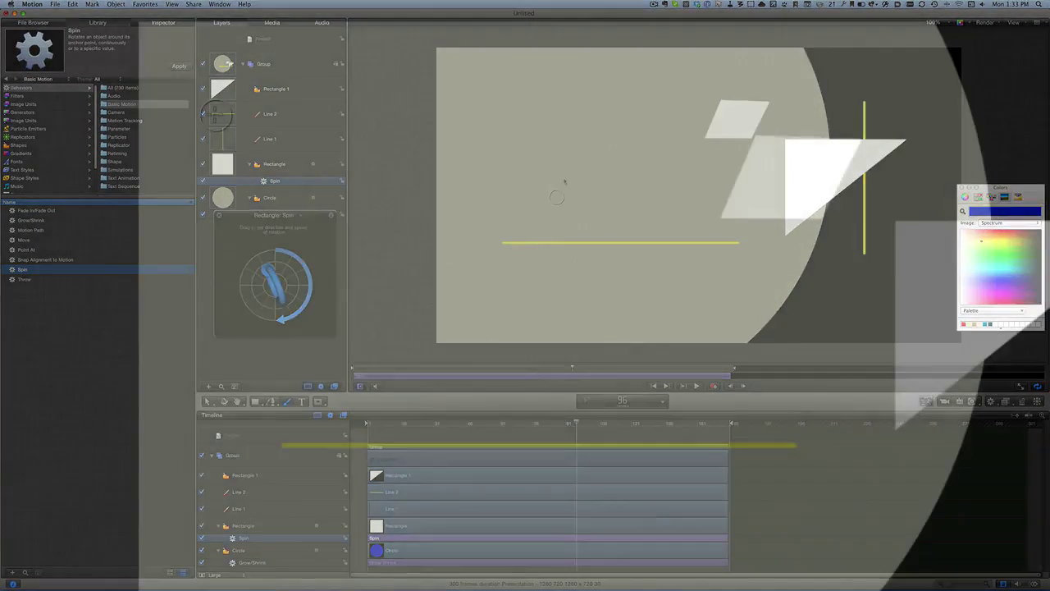